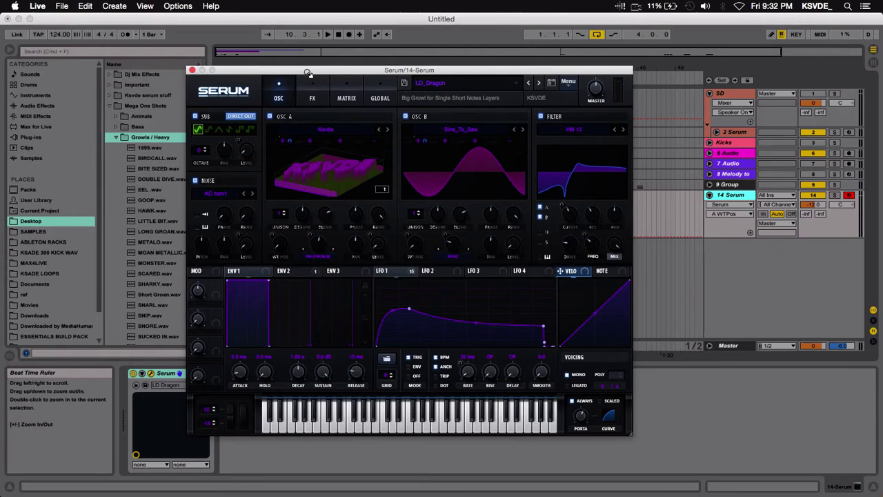
Drop Ksvde Logo Wavetable3.png onto oscillator A and the wavetable example PNG onto oscillator B.
left_click_drag(308, 72, 356, 71)
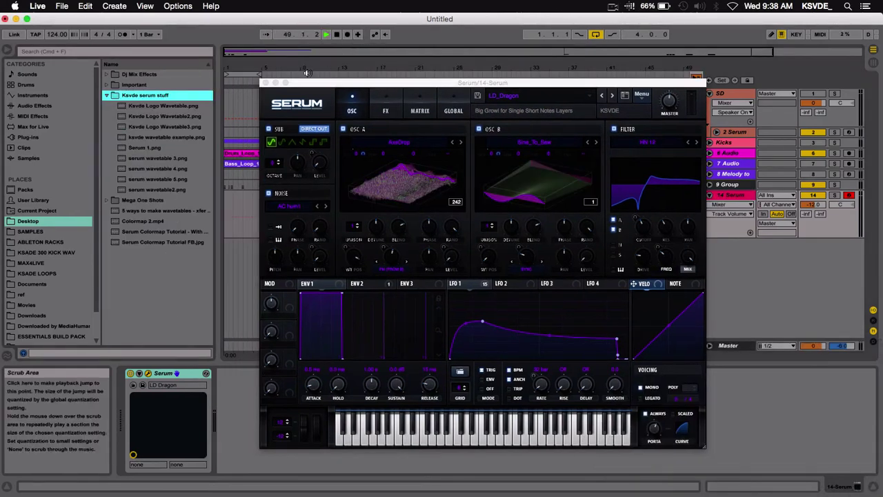
left_click(156, 107)
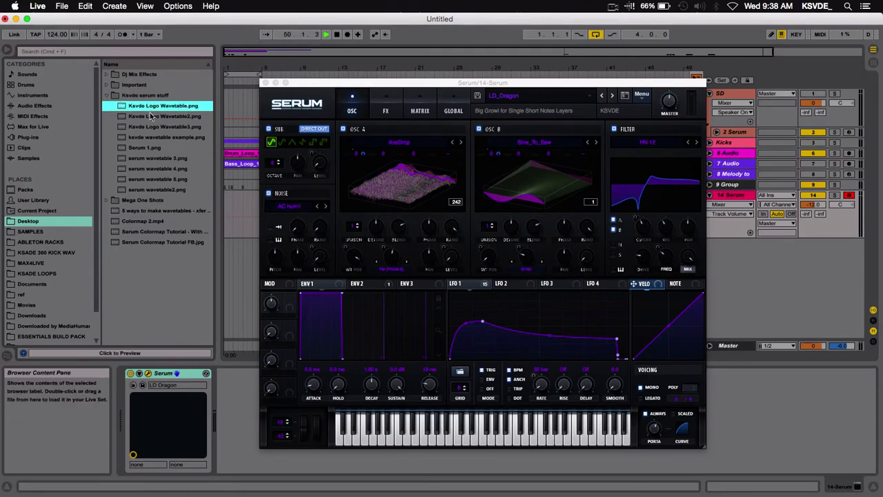
left_click(150, 117)
left_click_drag(147, 127, 409, 186)
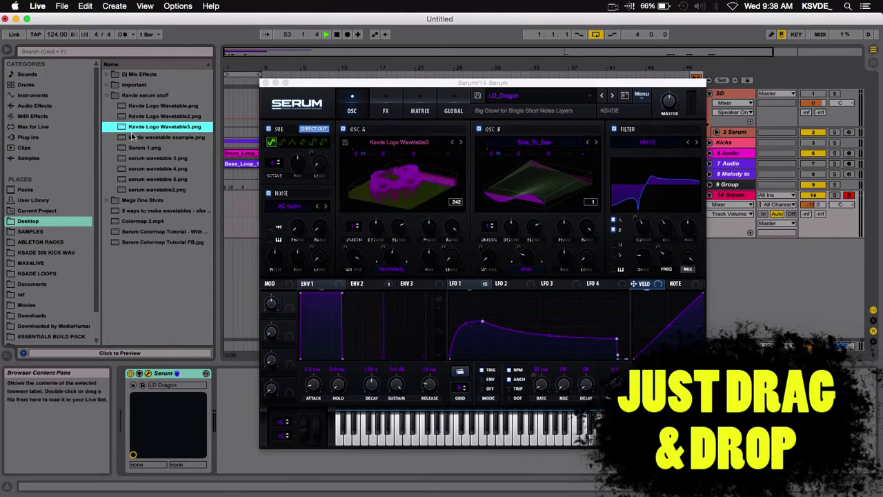
left_click_drag(136, 138, 513, 174)
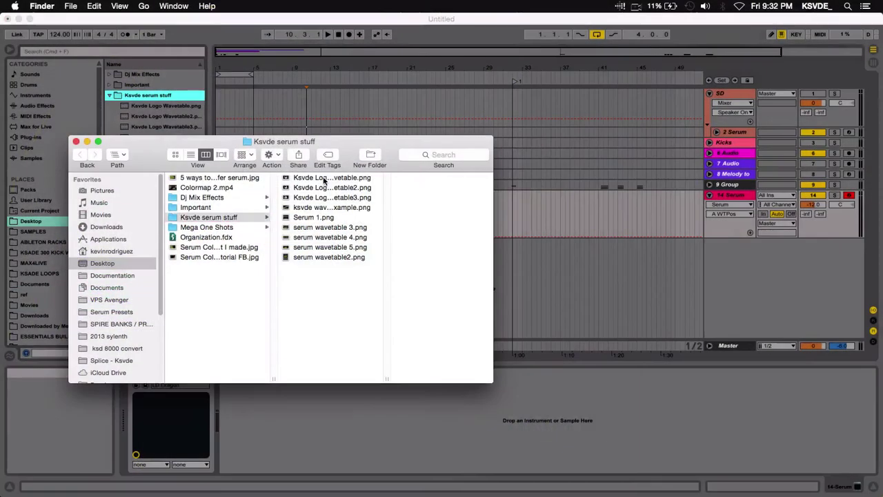
left_click(317, 180)
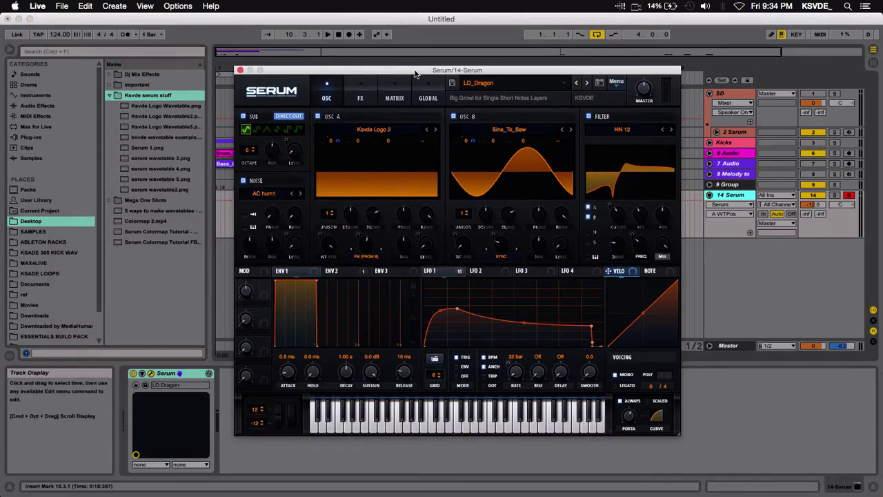
Import GOOP.wav from Mega One Shots into oscillator A using FFT 1024, then open its editor.
left_click_drag(416, 75, 445, 89)
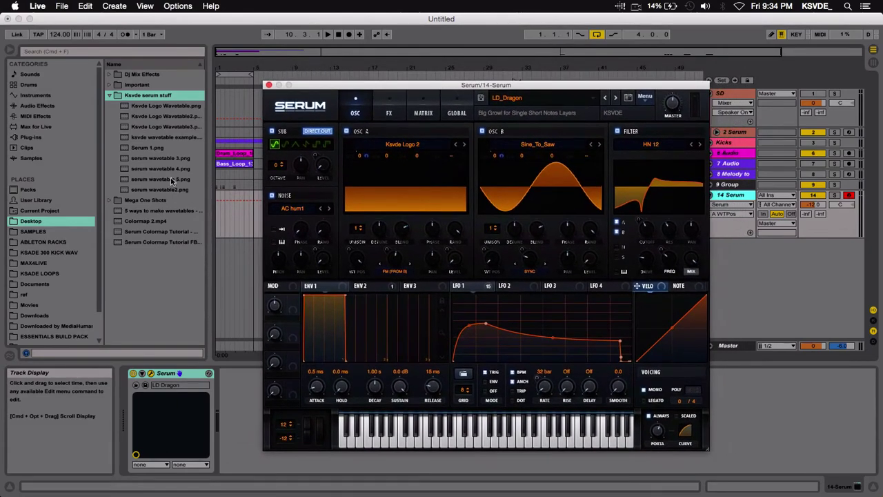
left_click(109, 200)
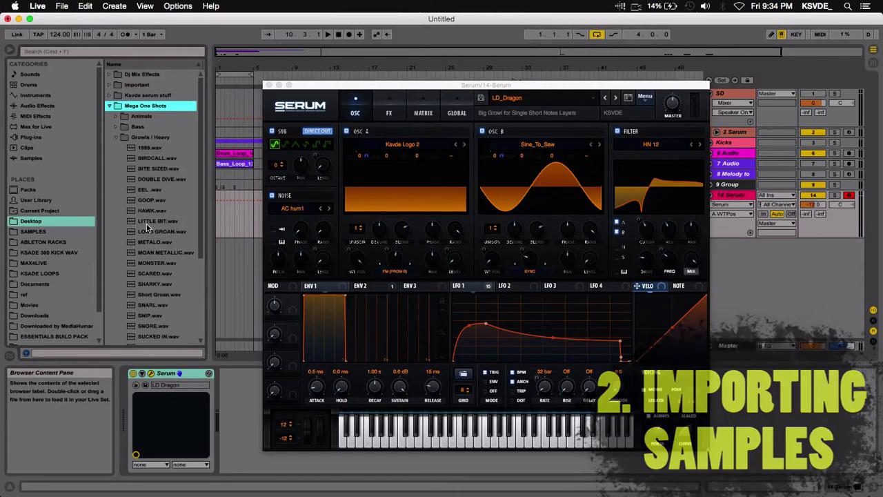
left_click_drag(150, 200, 426, 218)
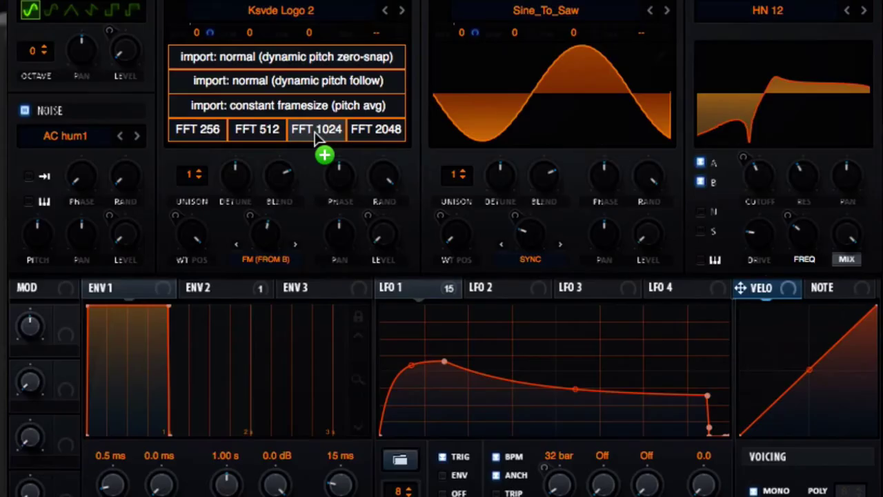
mouse_move(315, 135)
left_mouse_down()
mouse_move(311, 58)
mouse_move(314, 135)
left_mouse_up()
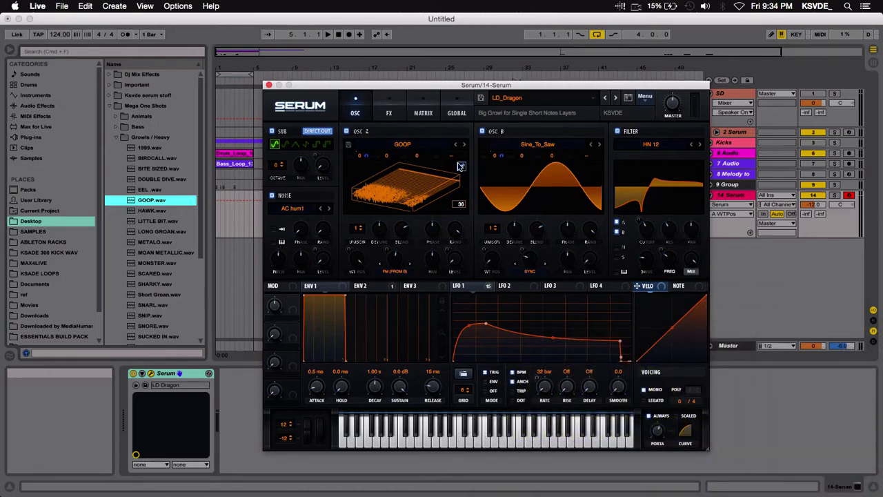
left_click(462, 168)
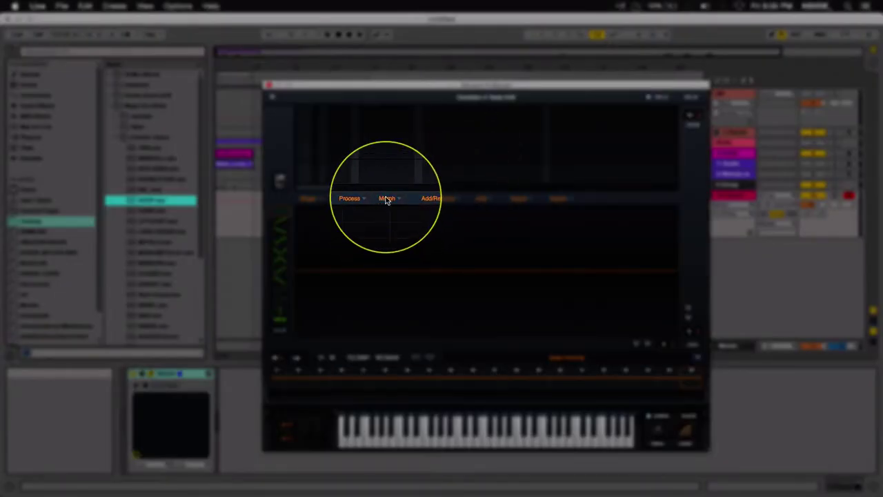
Select frames 19–36 of the GOOP wavetable and remove them, leaving 18 frames.
left_click(389, 200)
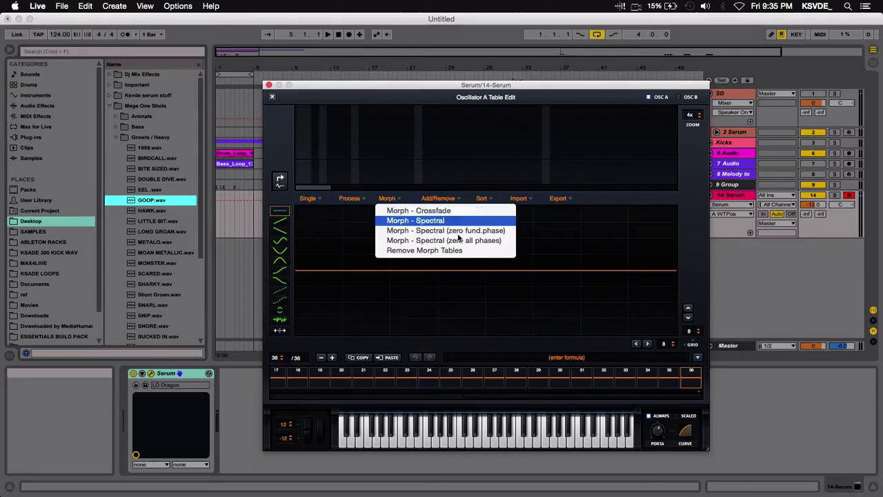
left_click(493, 396)
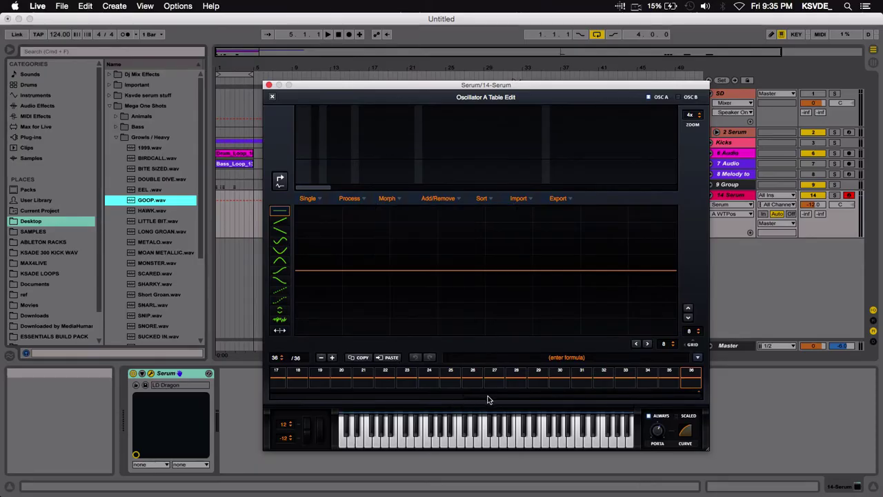
left_click_drag(489, 398, 340, 416)
left_click(338, 383)
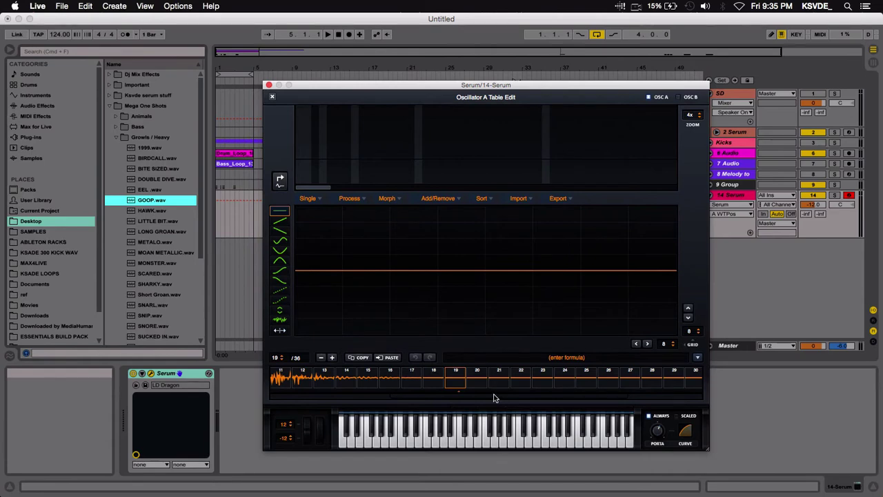
left_click_drag(493, 400, 610, 402)
left_click(684, 382, "shift")
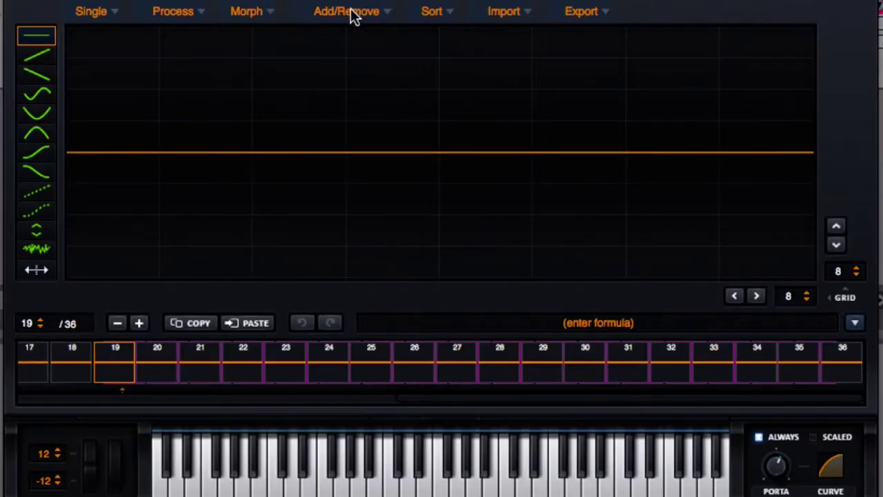
left_click(439, 198)
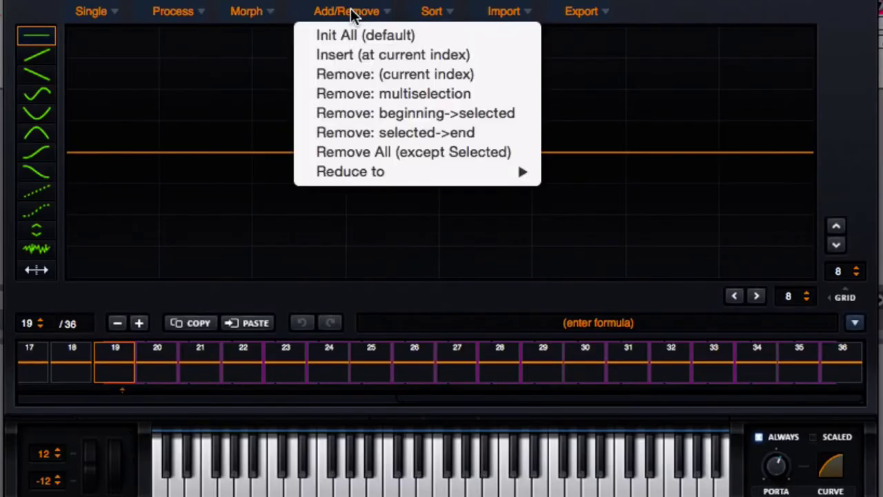
left_click(402, 95)
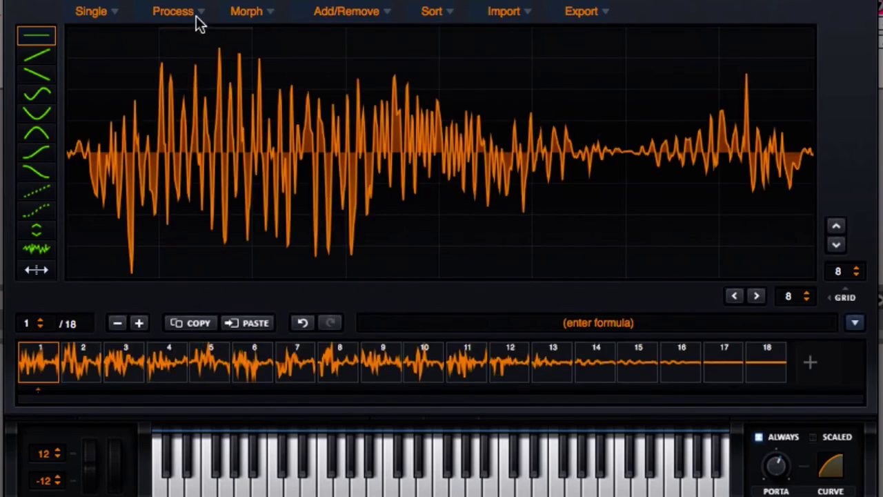
Spectrally morph the frames to 256, normalize each frame, and close the editor.
left_click(258, 11)
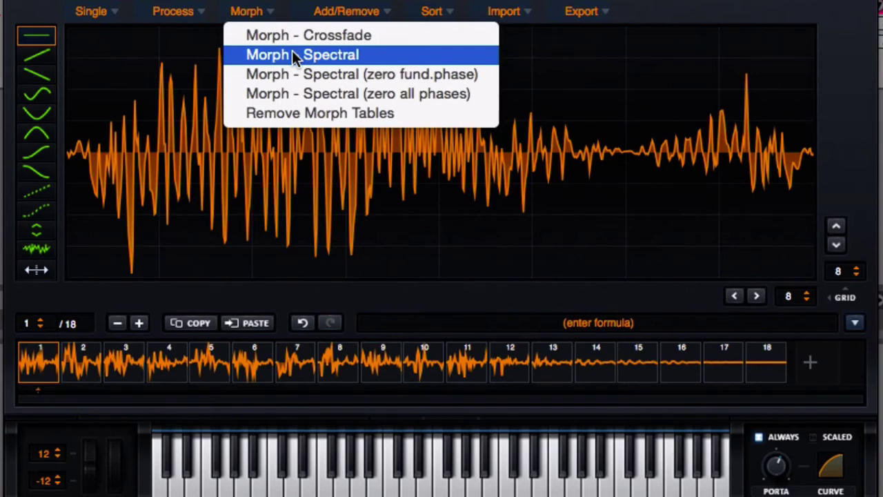
left_click(295, 54)
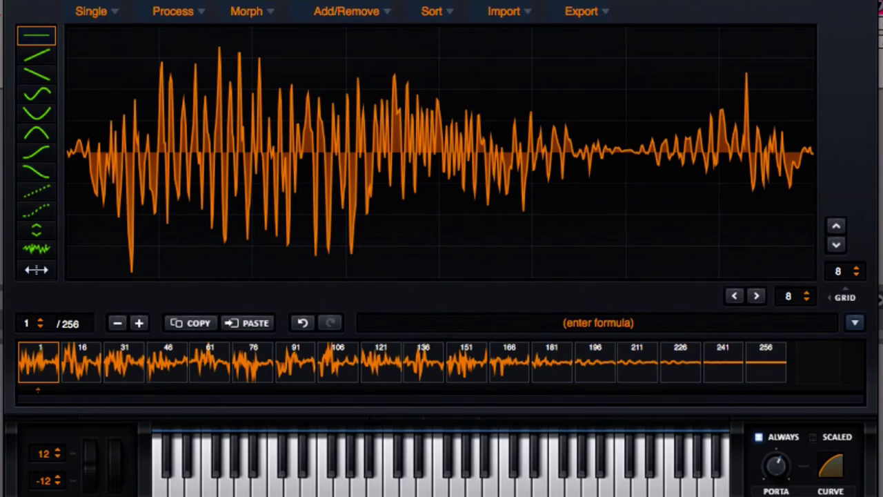
left_click(193, 13)
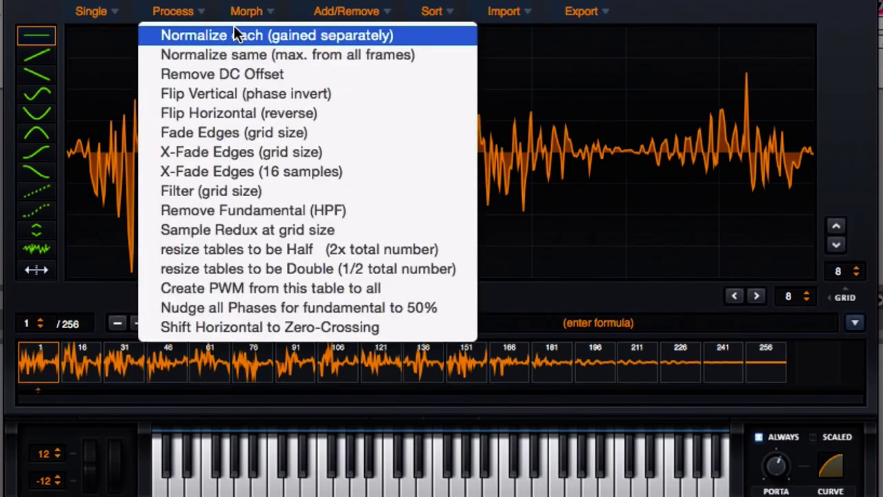
left_click(205, 35)
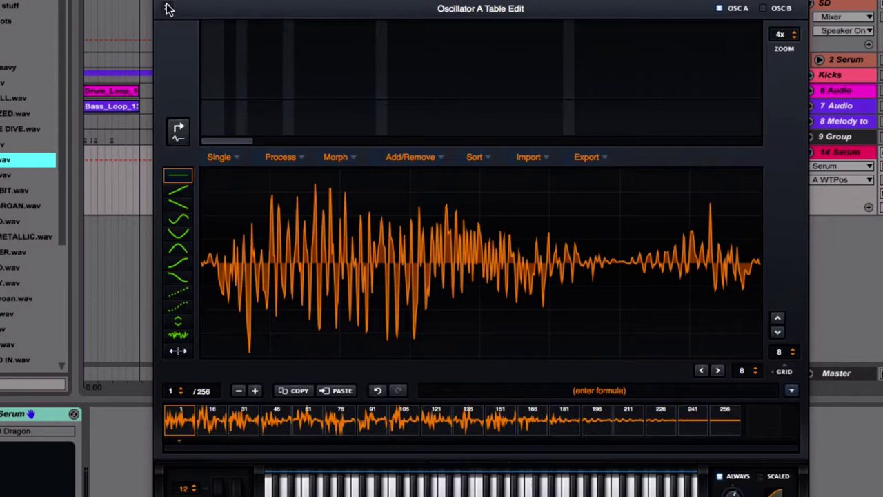
left_click(169, 7)
left_click_drag(291, 238, 293, 252)
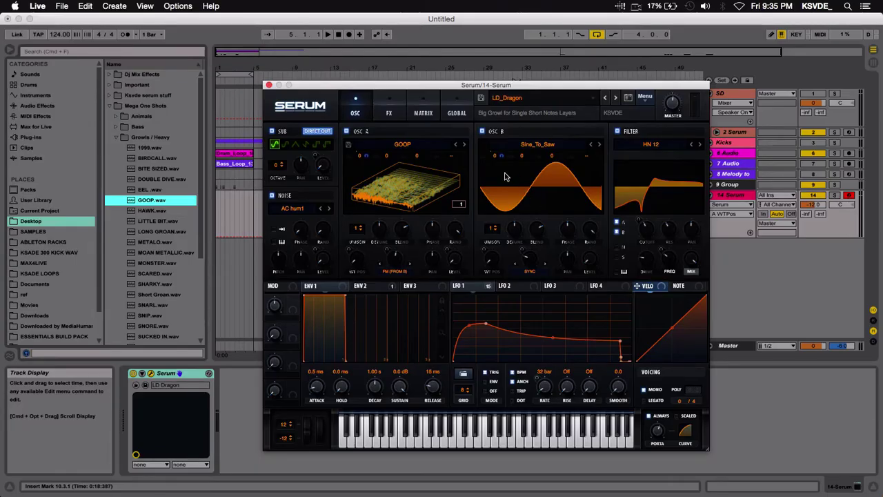
Import DOUBLE DIVE.wav into oscillator A at a fixed 1000 samples per frame.
left_click(461, 167)
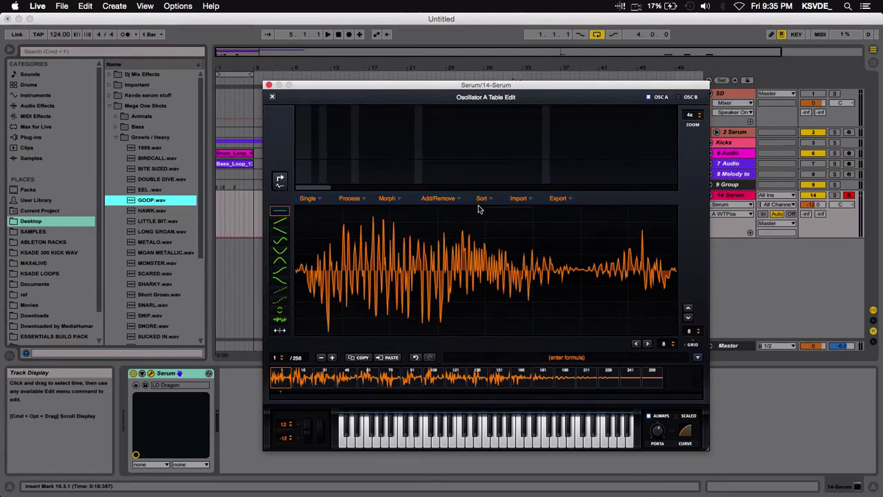
left_click(518, 199)
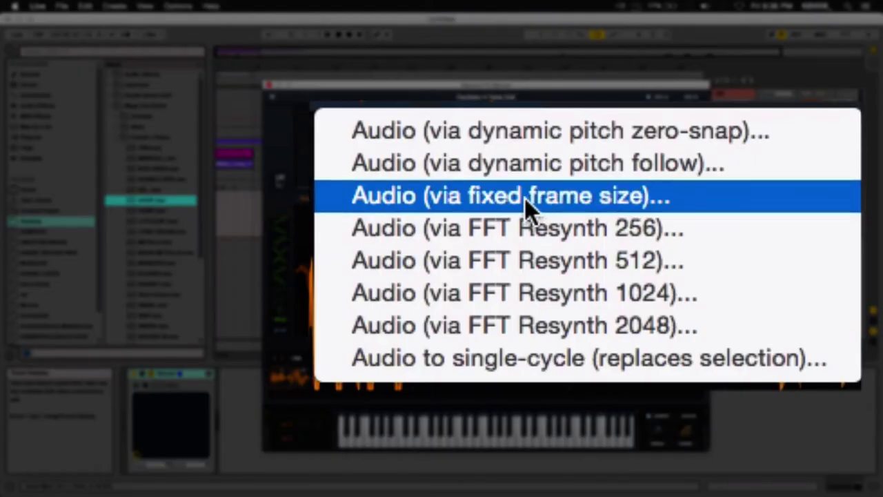
left_click(525, 198)
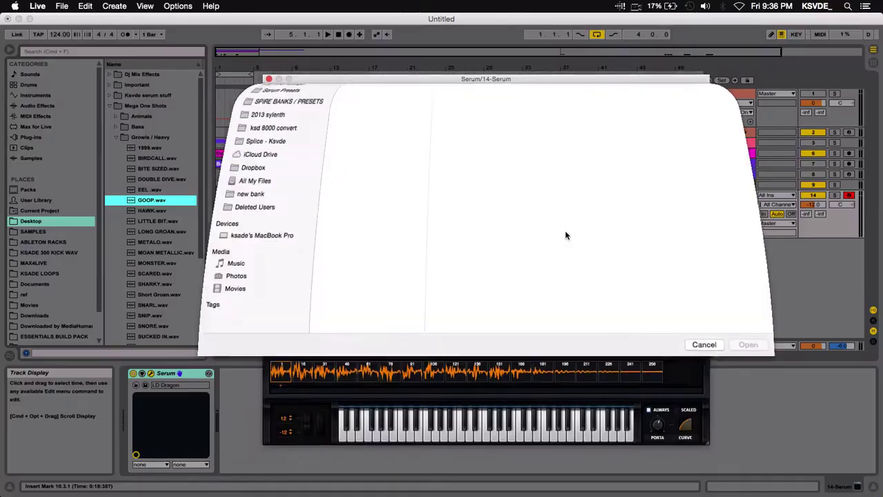
left_click(585, 143)
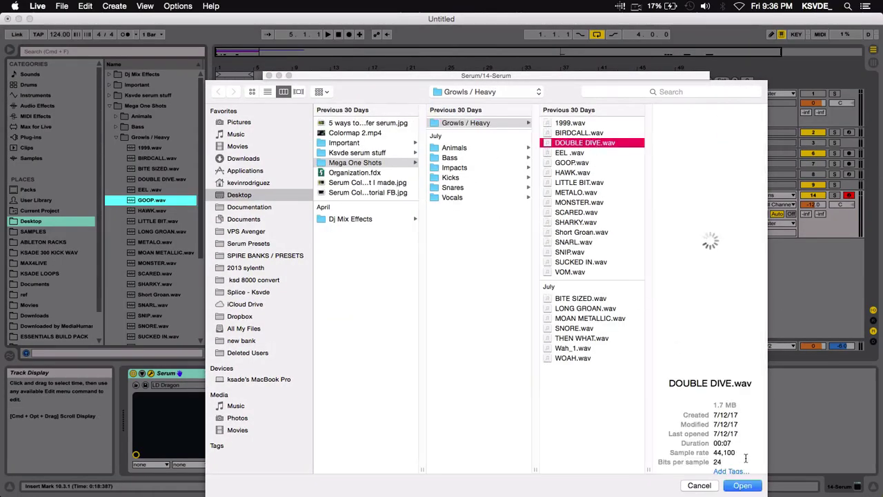
left_click(746, 489)
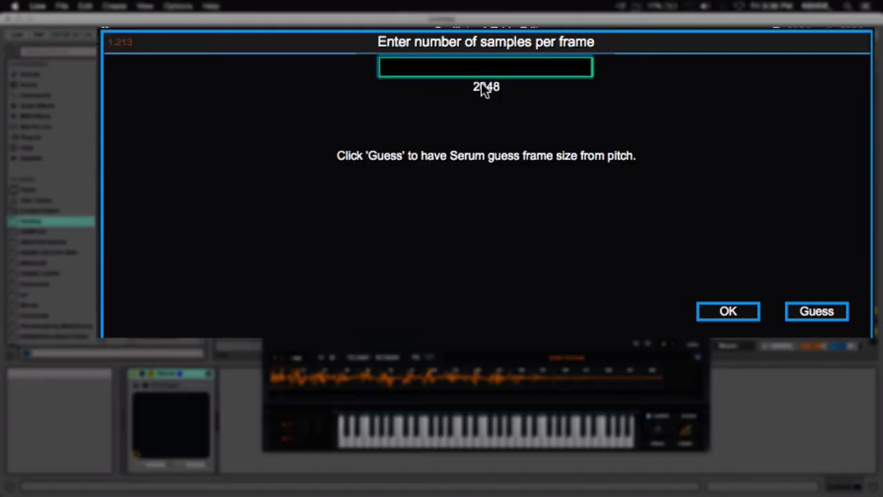
type("1000")
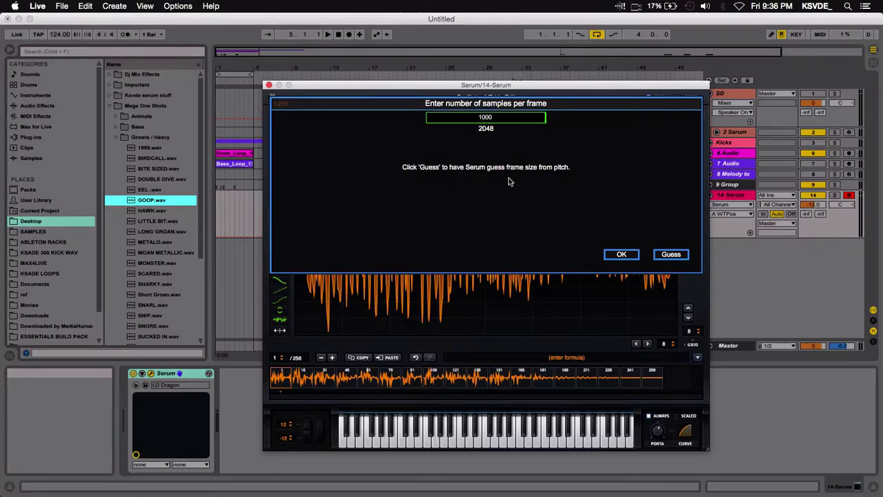
left_click(619, 254)
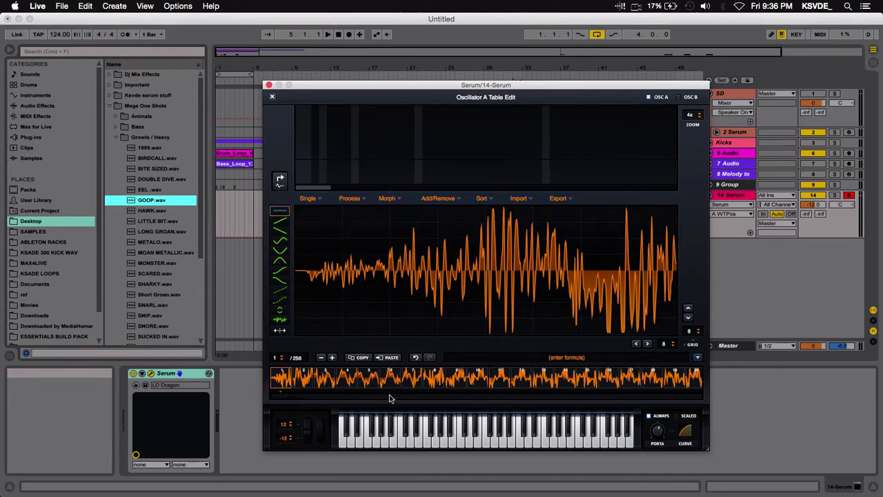
Look through the morph and process options without applying any, then close the editor.
left_click_drag(291, 399, 263, 400)
left_click(388, 198)
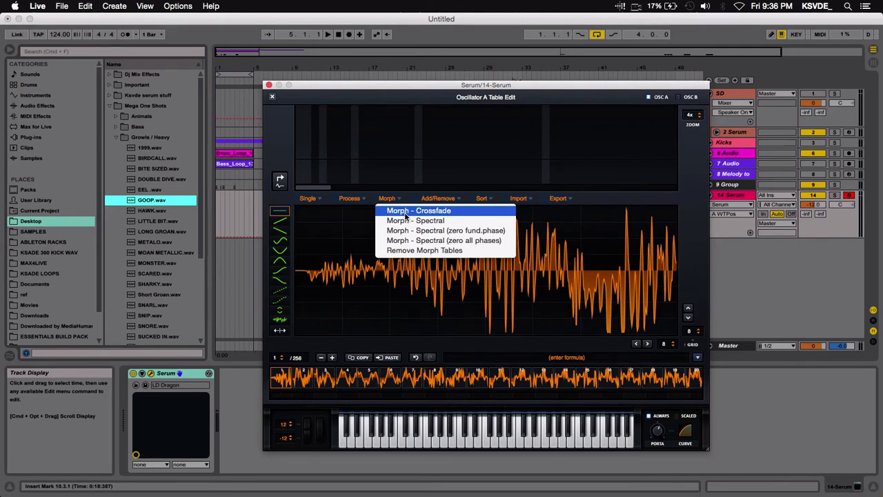
left_click(349, 198)
left_click(269, 93)
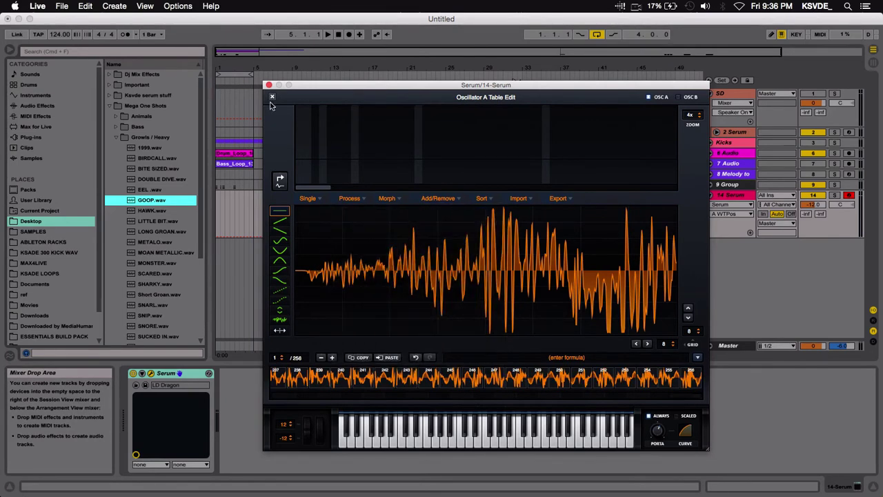
left_click(270, 94)
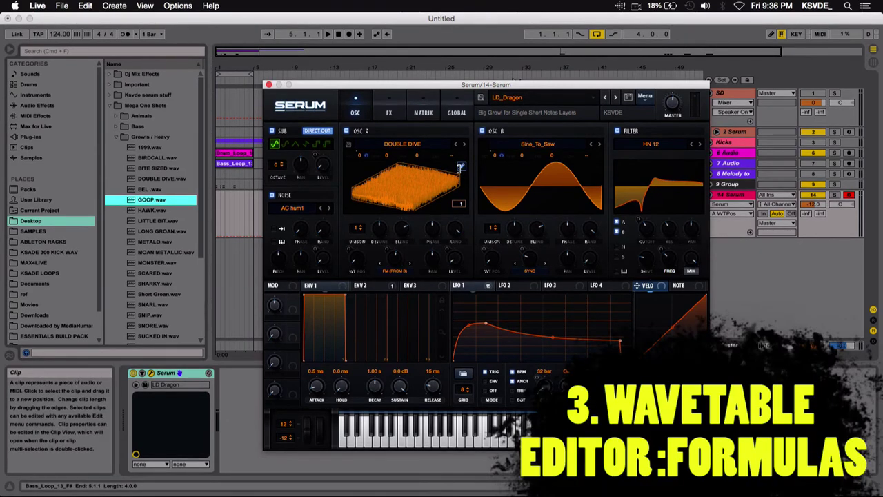
Apply the Multis > Square Filter formula to oscillator A and sweep its wavetable position to 142.
left_click(460, 167)
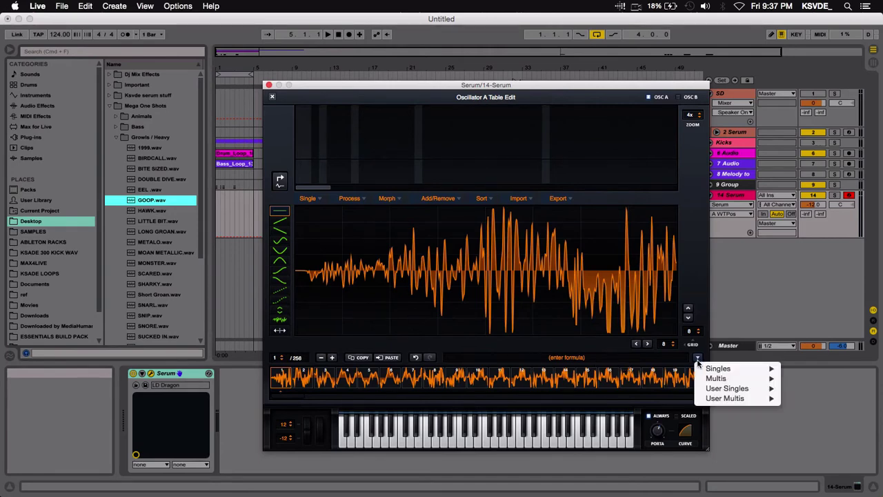
mouse_move(717, 379)
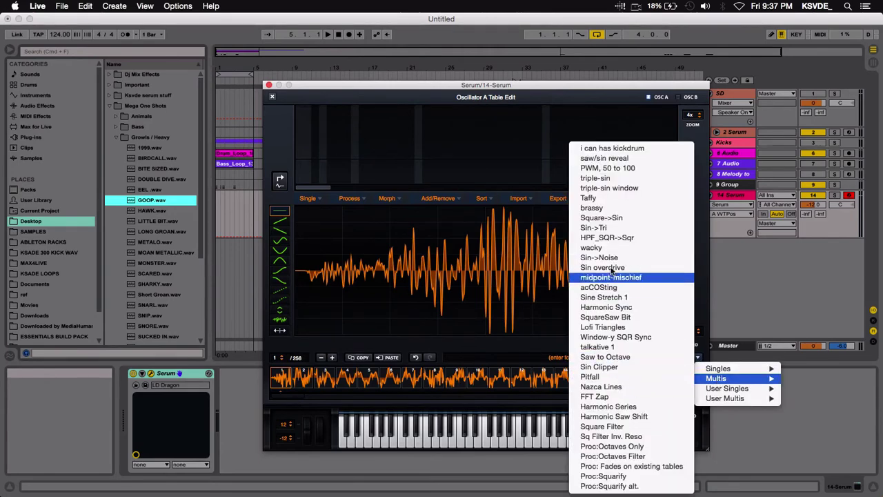
left_click(652, 428)
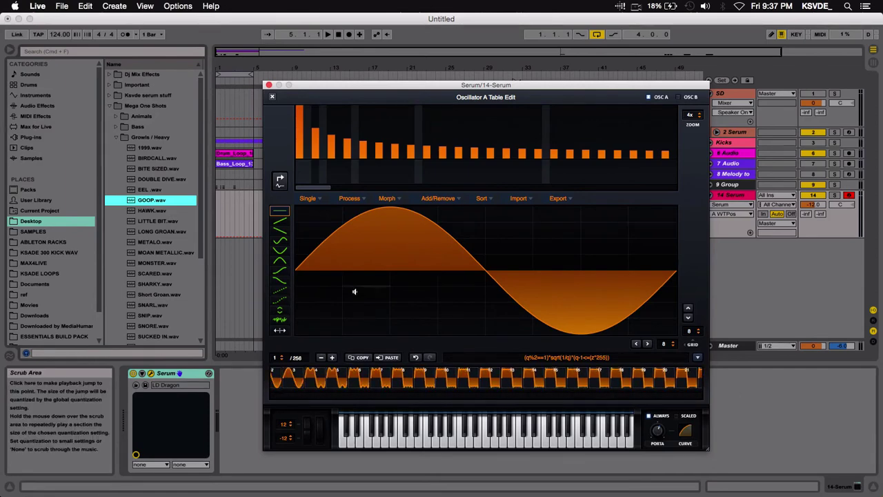
left_click(270, 98)
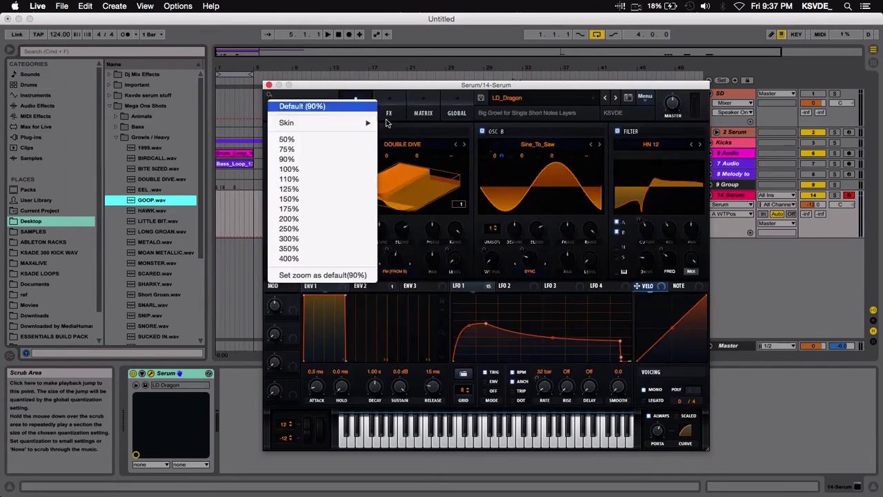
left_click(426, 210)
left_click_drag(354, 265, 363, 290)
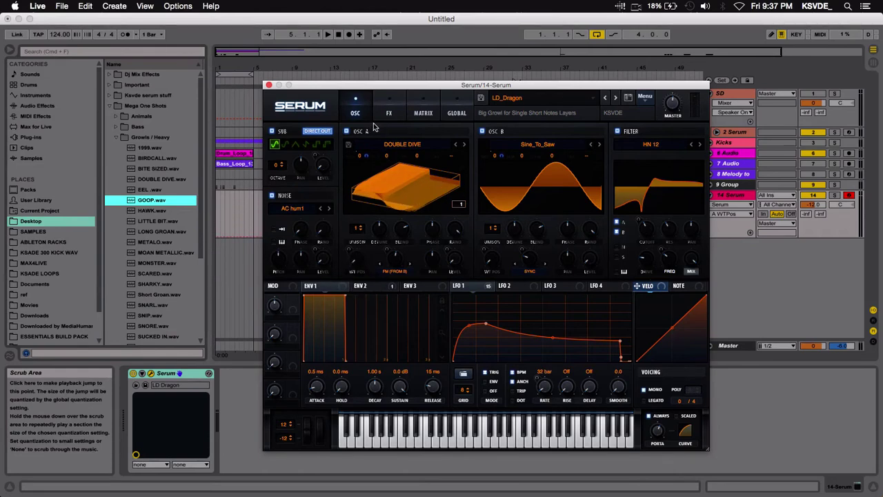
Apply the Proc:Squarify formula preset, then load HAWK.wav into oscillator A and reopen its editor.
left_click(463, 172)
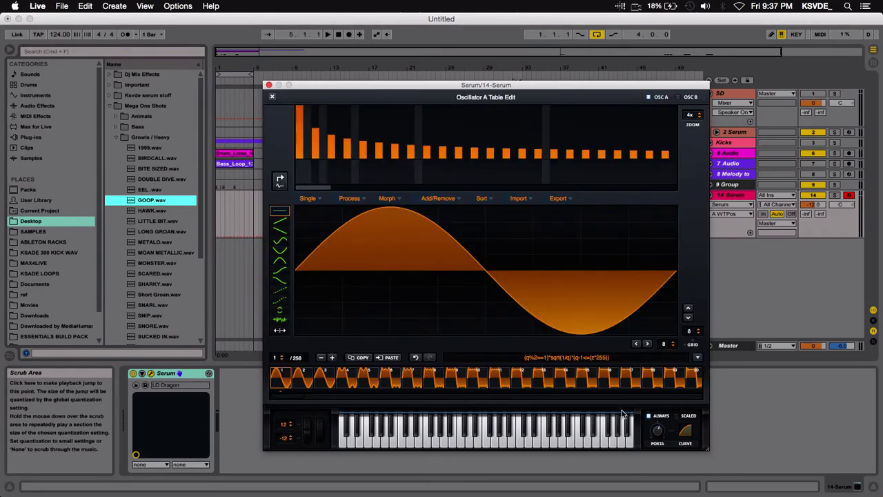
left_click(698, 357)
mouse_move(716, 379)
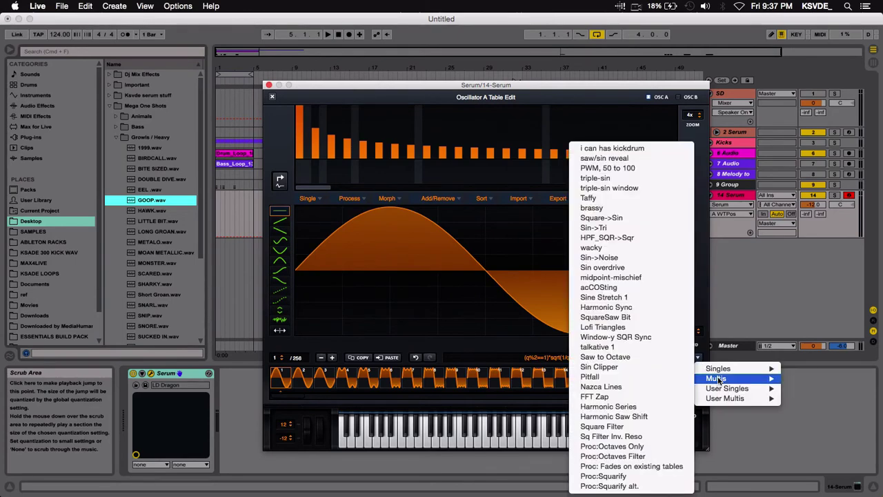
left_click(652, 476)
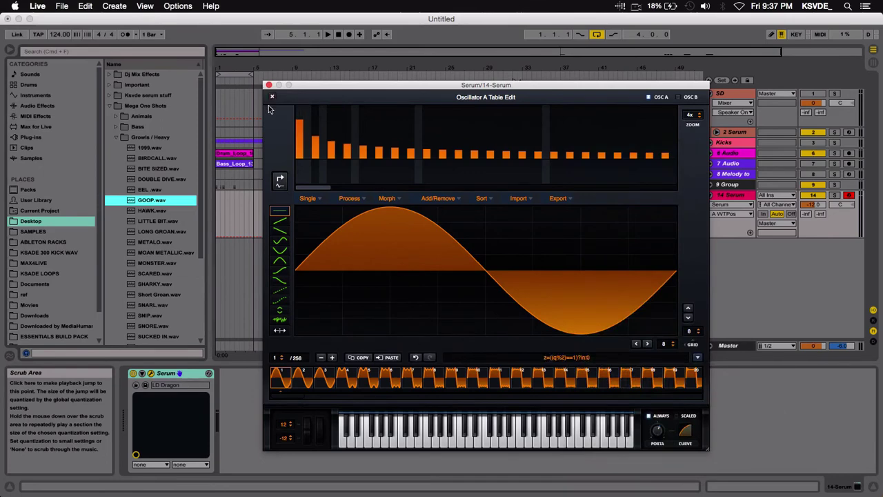
left_click(271, 98)
left_click_drag(152, 211, 461, 167)
left_click(451, 165)
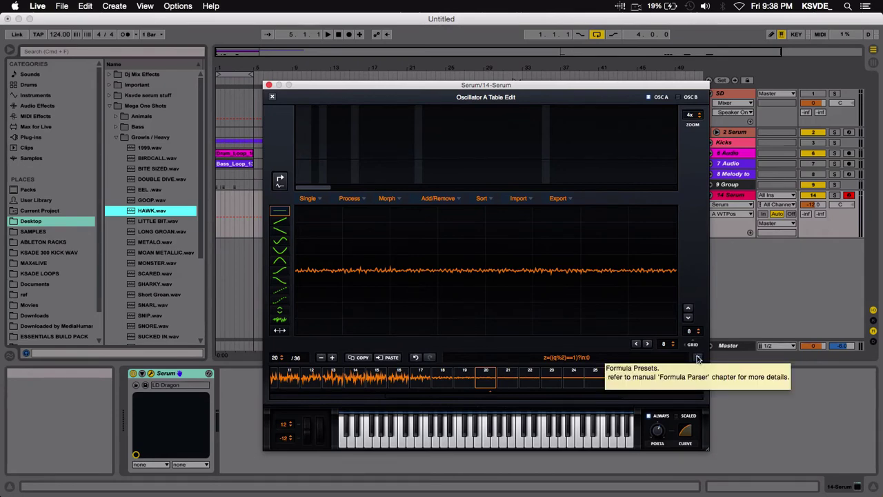
Enter a quoted name as the wavetable formula, morph it to 256 frames, and close the editor.
left_click(559, 357)
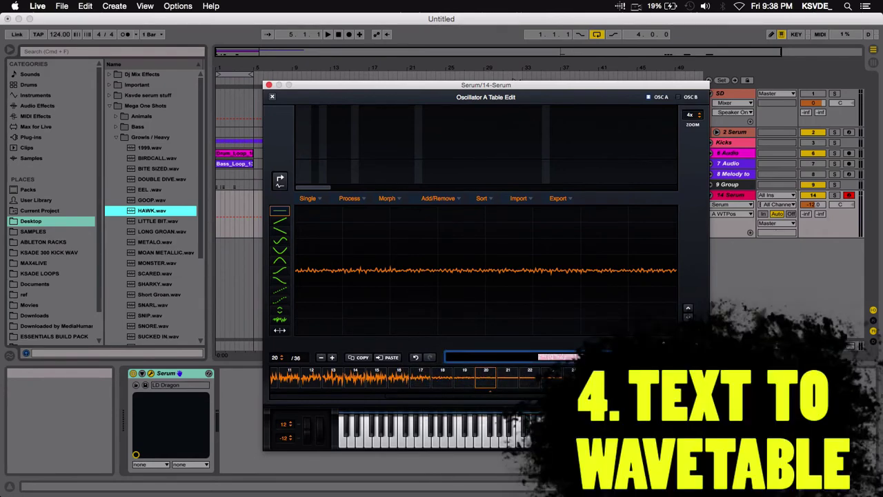
type("\"")
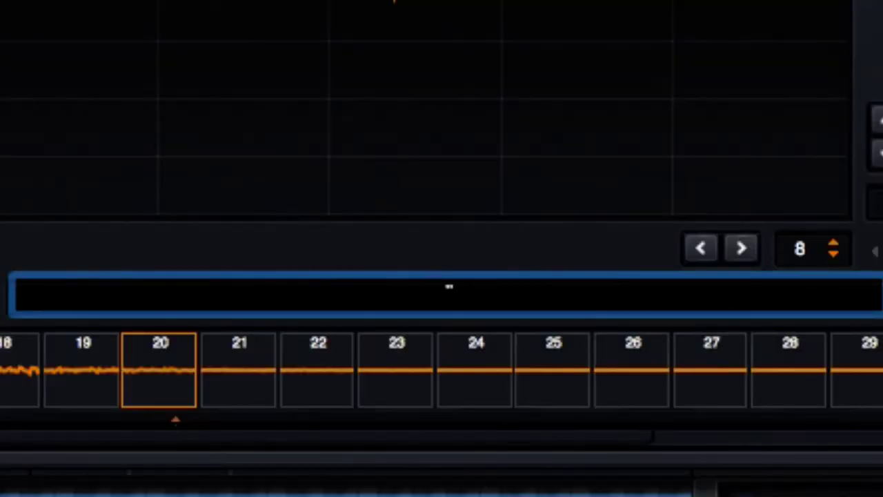
type("kevin")
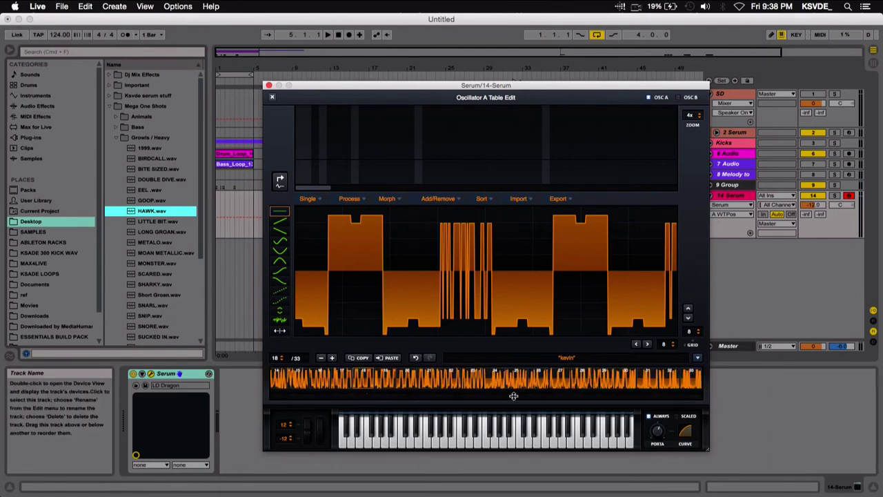
left_click(390, 200)
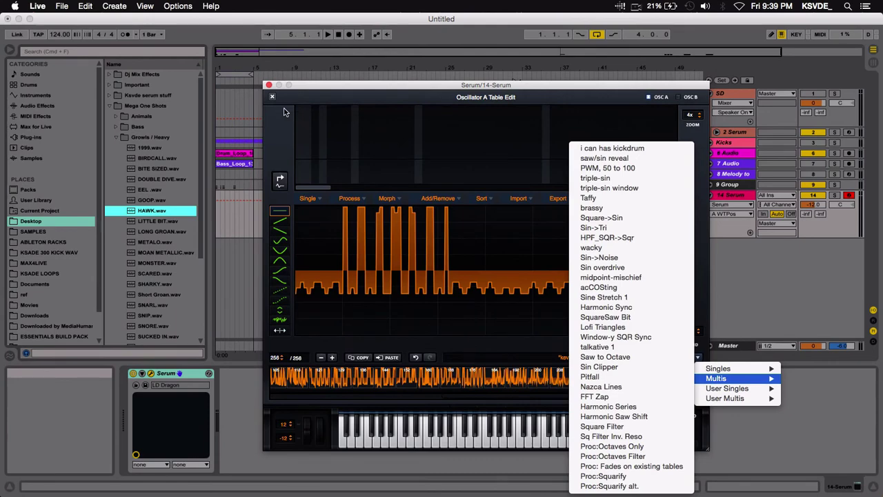
left_click(286, 112)
left_click(273, 97)
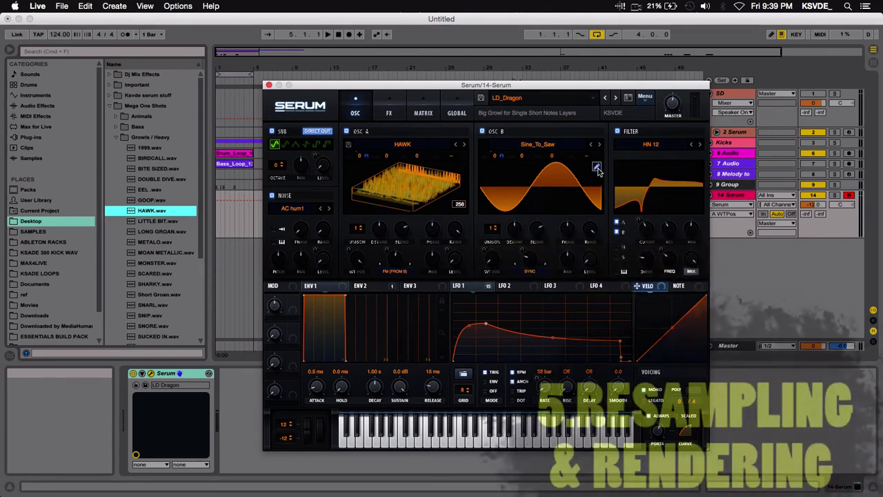
Render oscillator B's warp, browse its warp modes without changing them, and raise the Sync warp amount.
left_click(644, 97)
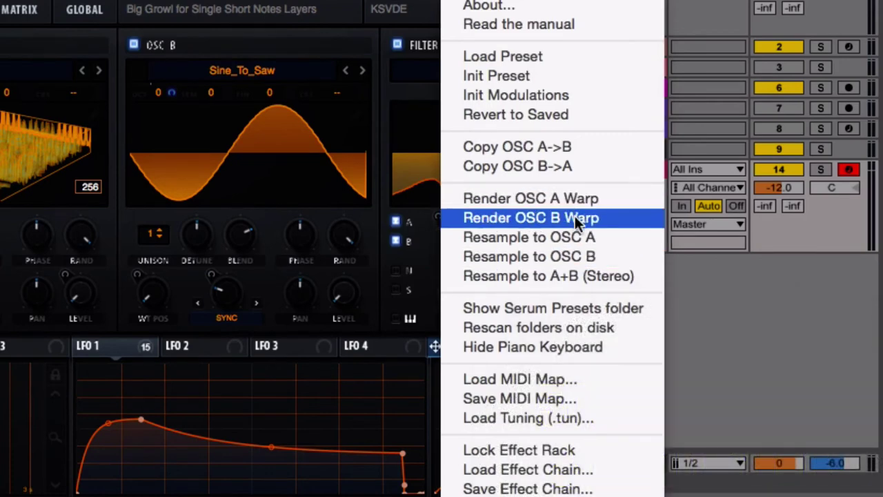
left_click(283, 232)
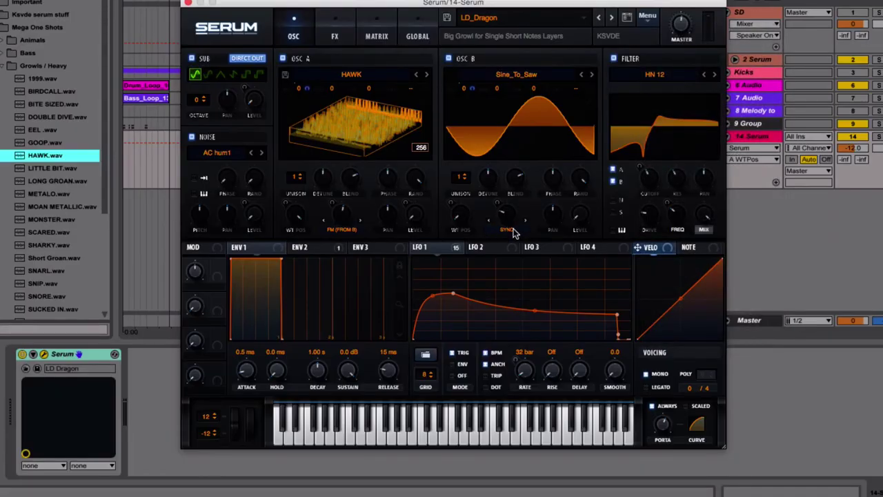
left_click(508, 230)
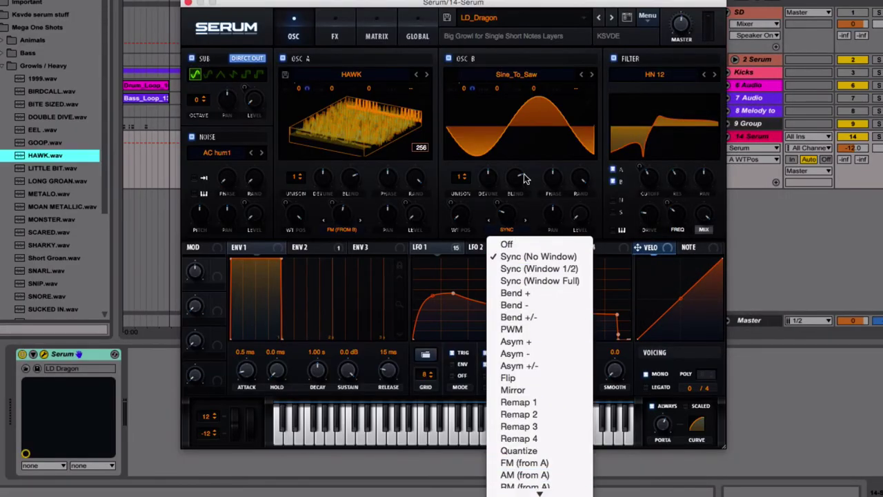
scroll(555, 314, "down", 2)
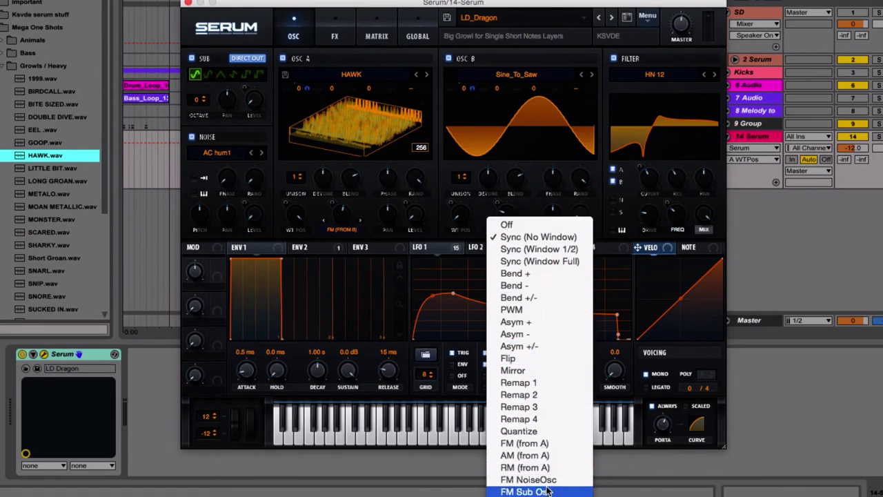
left_click(528, 172)
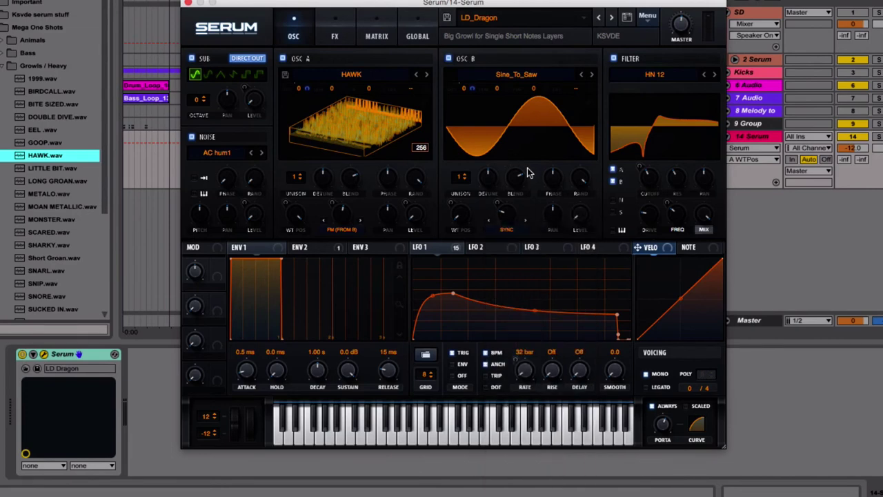
mouse_move(507, 218)
left_mouse_down()
mouse_move(517, 205)
mouse_move(523, 243)
mouse_move(509, 214)
mouse_move(511, 234)
left_mouse_up()
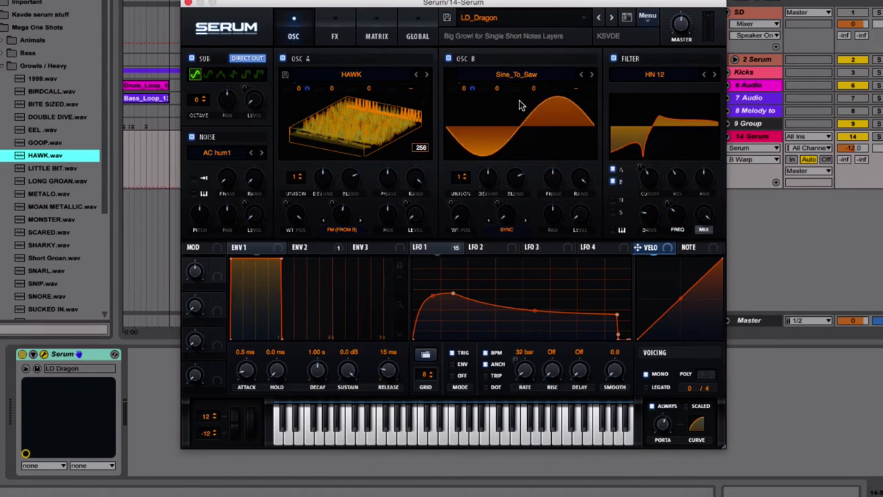
Load Analog > Basic Shapes into oscillator B, show it in 3D, and move the modulation onto its warp knob.
left_click(535, 82)
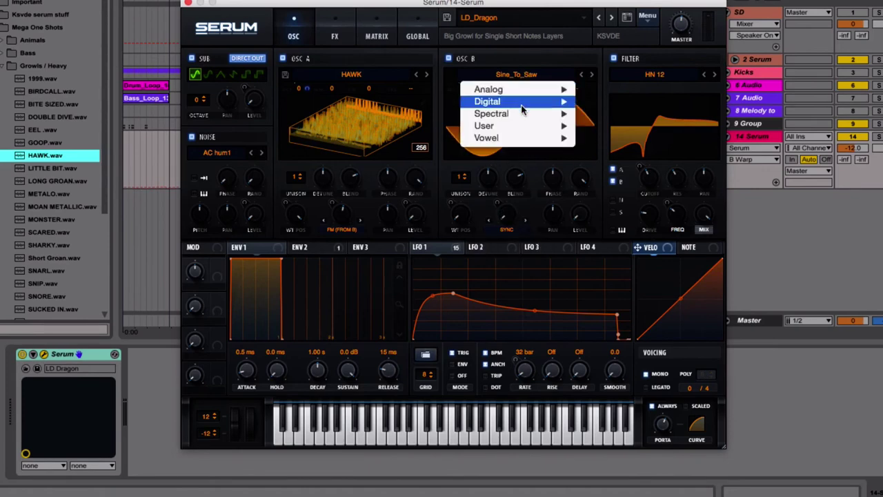
mouse_move(523, 126)
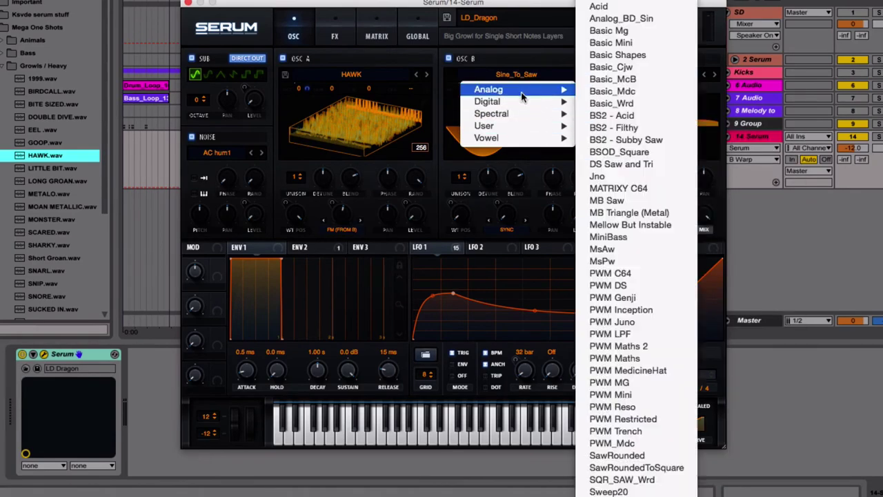
mouse_move(522, 99)
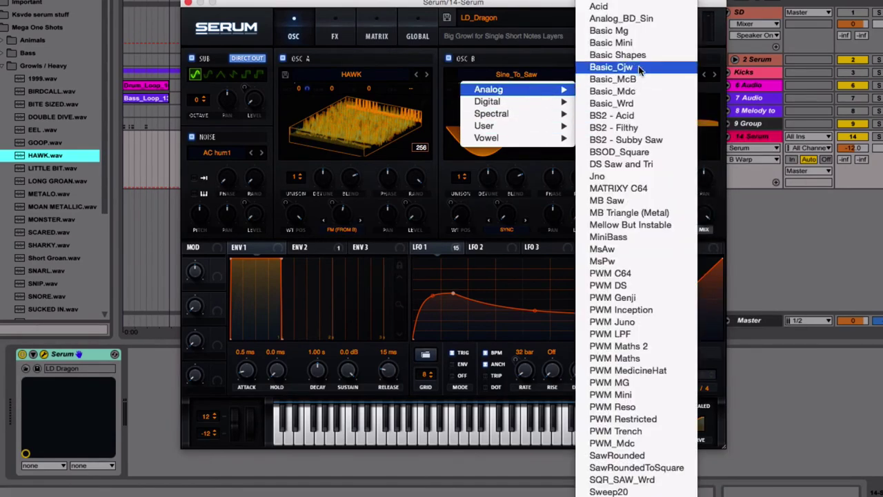
left_click(625, 54)
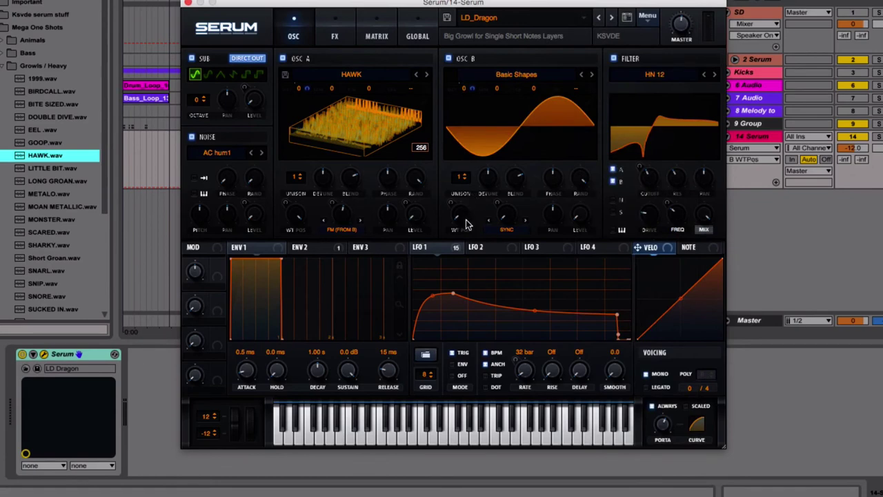
mouse_move(511, 218)
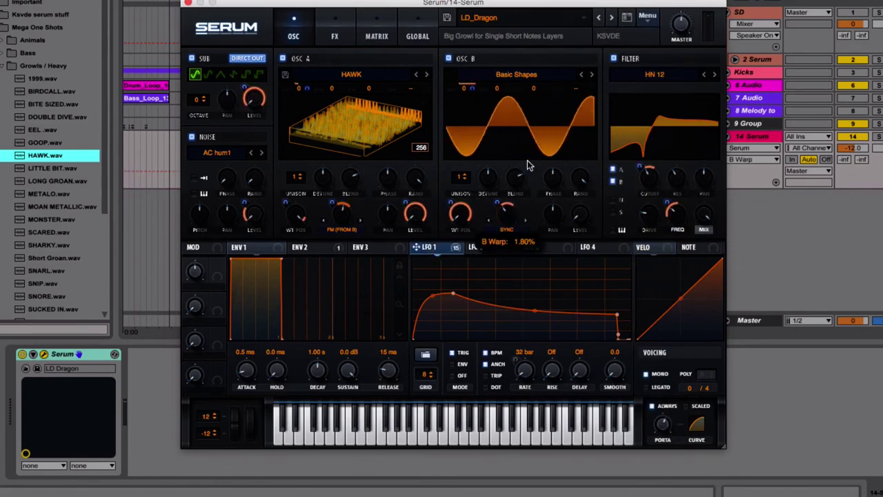
left_click(503, 142)
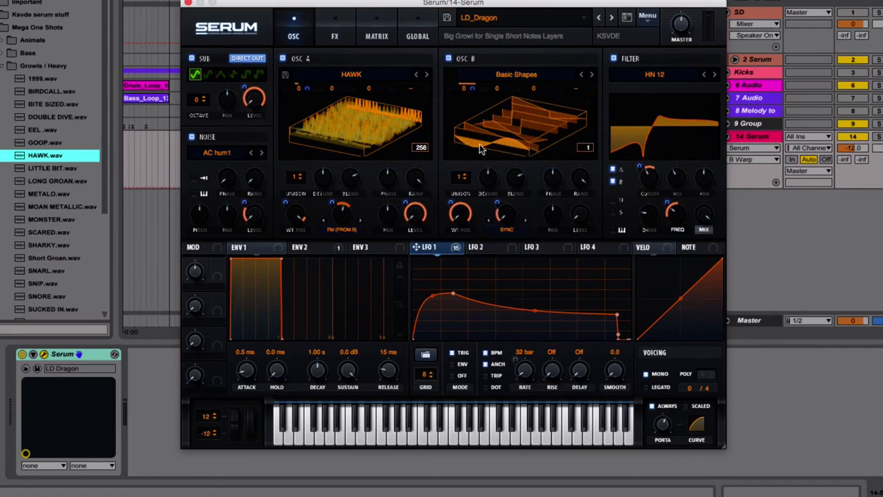
left_click_drag(454, 204, 511, 220)
Render oscillator B's warp into its wavetable, remove all warp modulators, and set warp mode to Off.
left_click(651, 18)
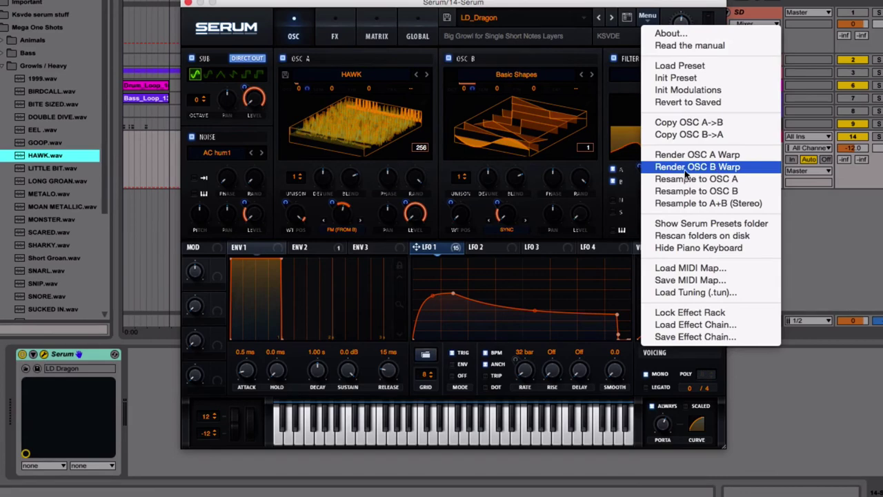
left_click(719, 168)
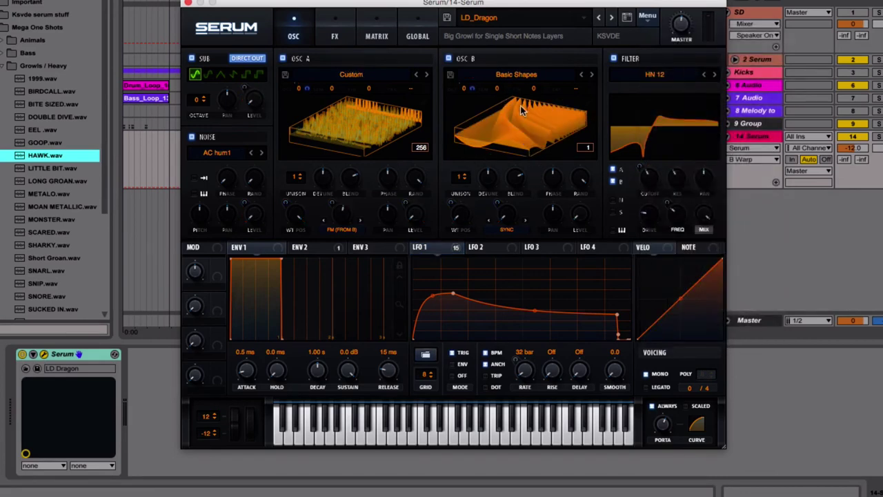
right_click(510, 221)
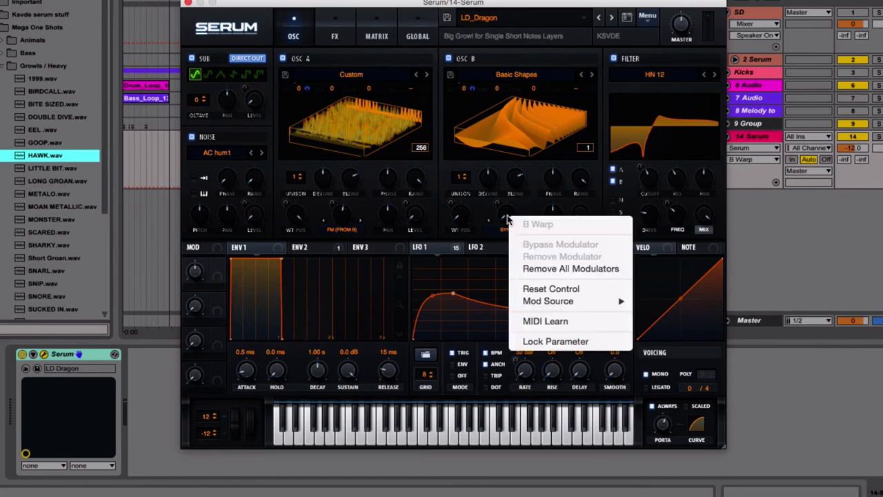
left_click(518, 258)
left_click(511, 230)
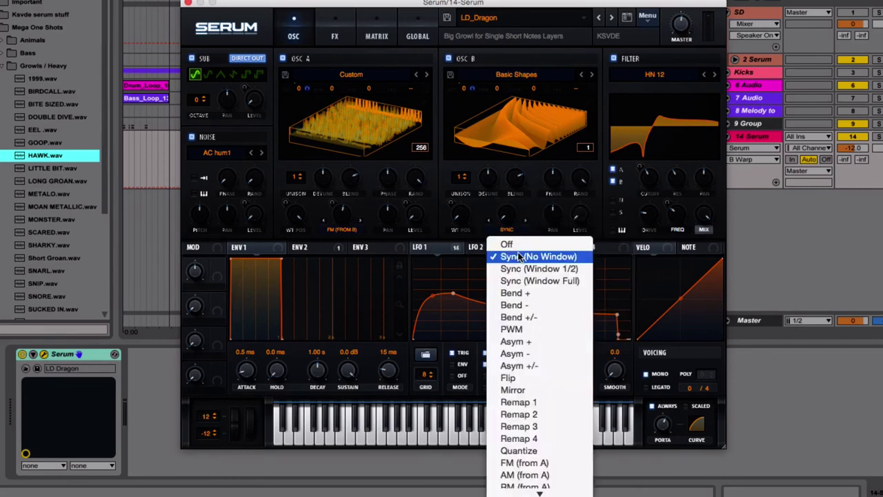
left_click(509, 244)
Sweep oscillator B's wavetable position to 29 and then 124, toggling between flat and 3D views.
left_click_drag(467, 219, 510, 133)
left_click(519, 124)
left_click_drag(454, 214, 481, 286)
left_click(529, 133)
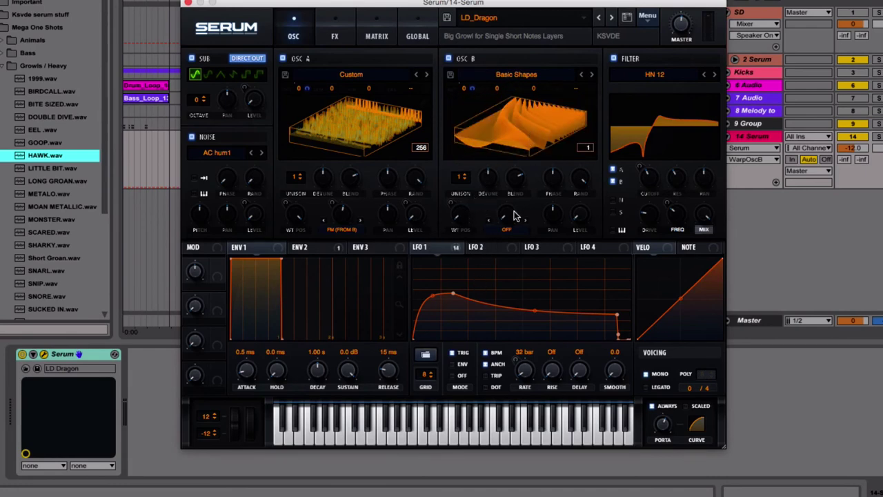
In flat view, sweep oscillator B's wavetable position to 68 and back down through its frames.
left_click(515, 133)
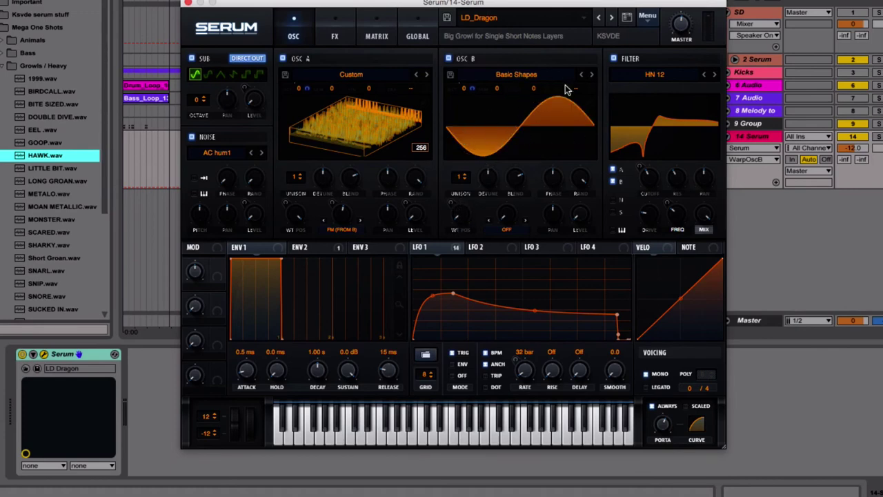
left_click_drag(467, 215, 463, 273)
left_click_drag(479, 228, 503, 204)
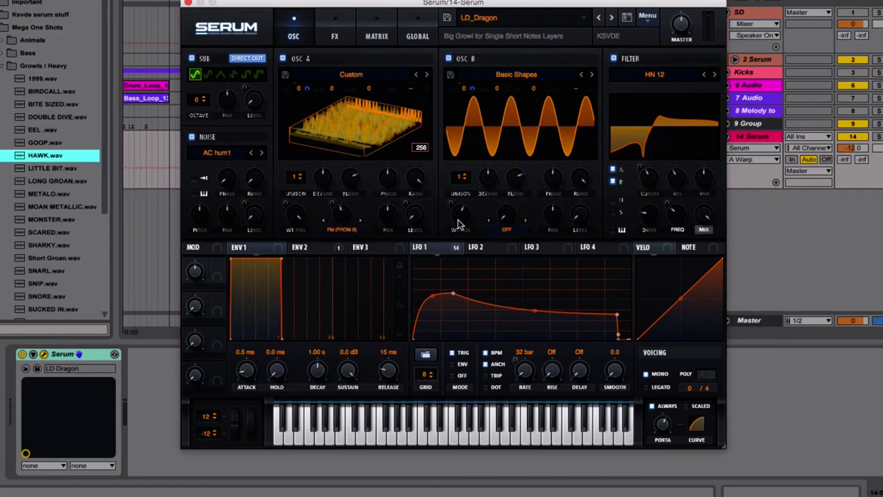
left_click_drag(459, 221, 544, 130)
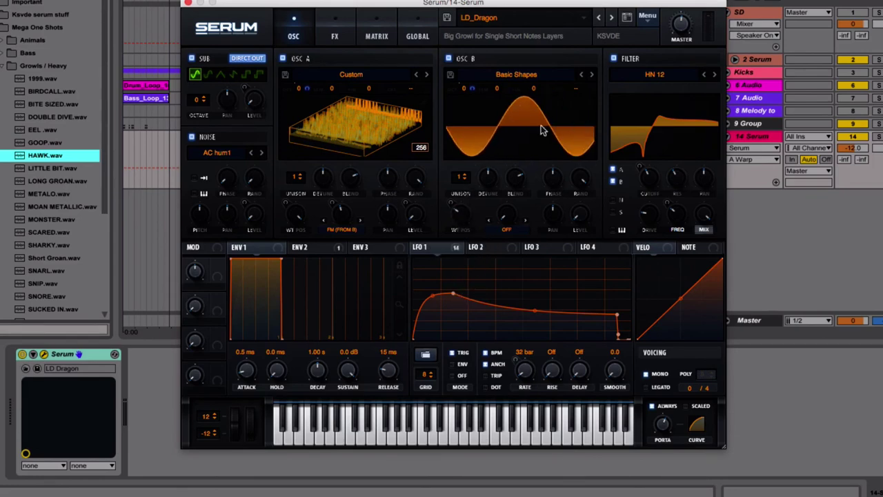
Switch oscillator B's warp mode to Mirror and dial in the mirror amount.
left_click(511, 234)
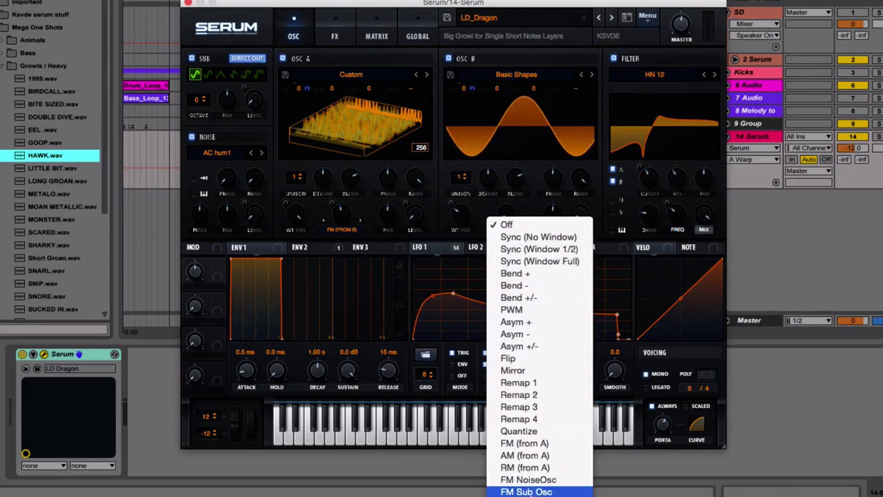
left_click(516, 371)
left_click_drag(509, 220, 480, 248)
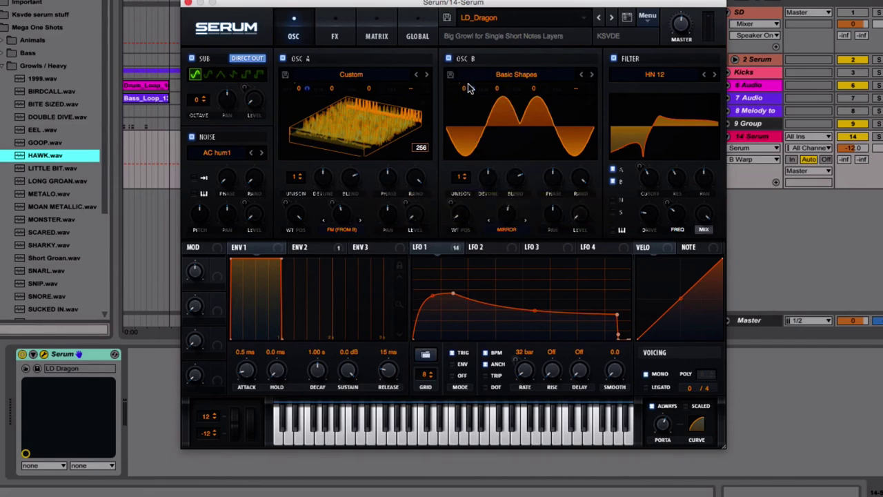
mouse_move(467, 85)
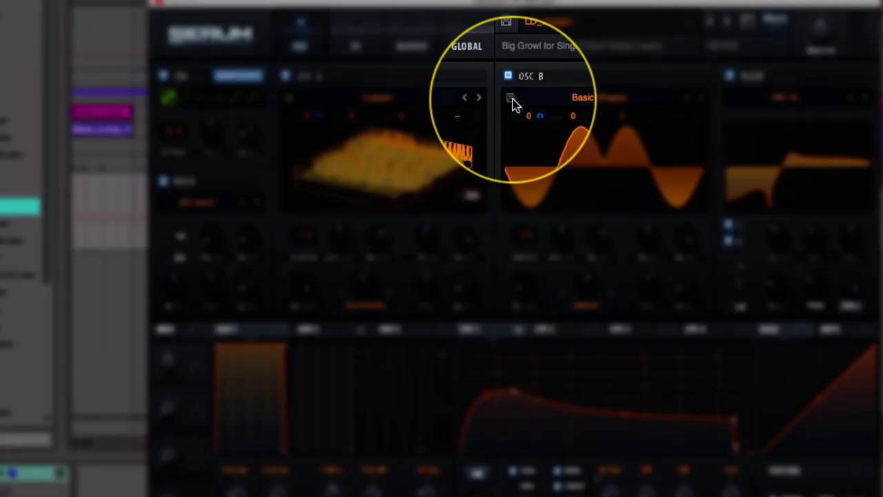
Start saving oscillator B's wavetable 'Basic Shapes' to the Tables User folder.
left_click(512, 103)
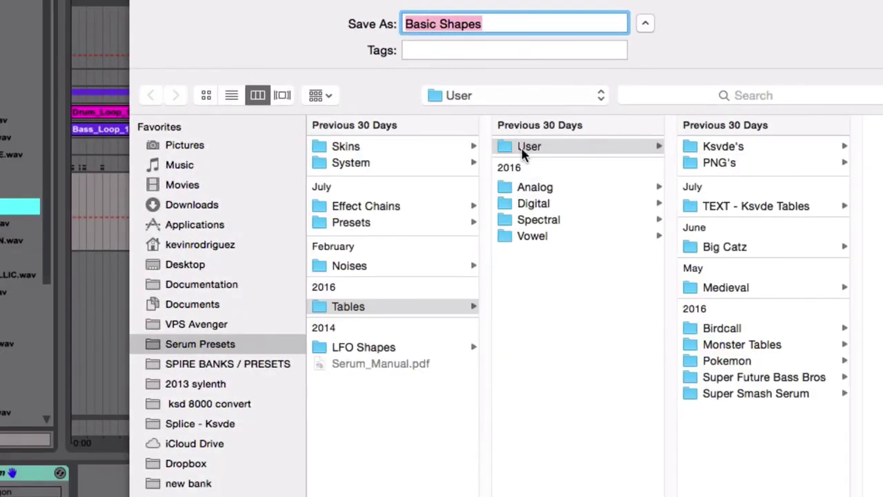